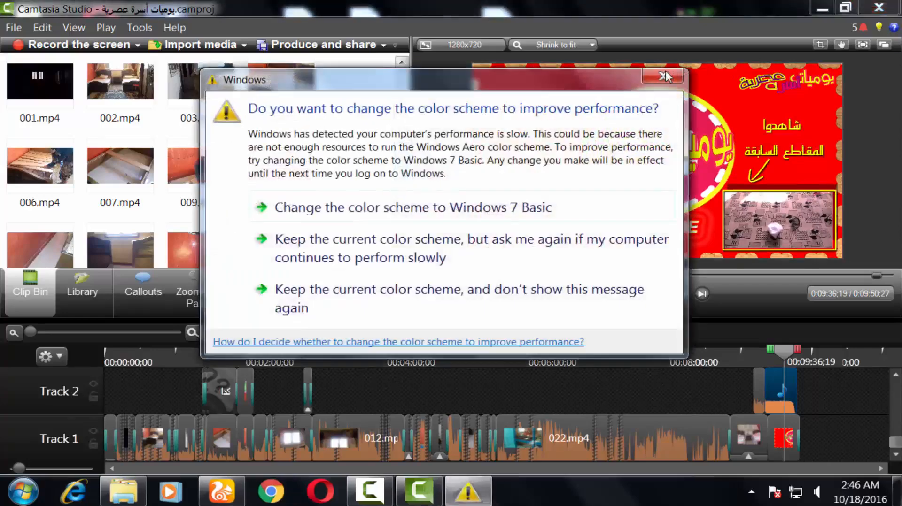
Scrub the timeline to review the project's closing end screen.
click(665, 76)
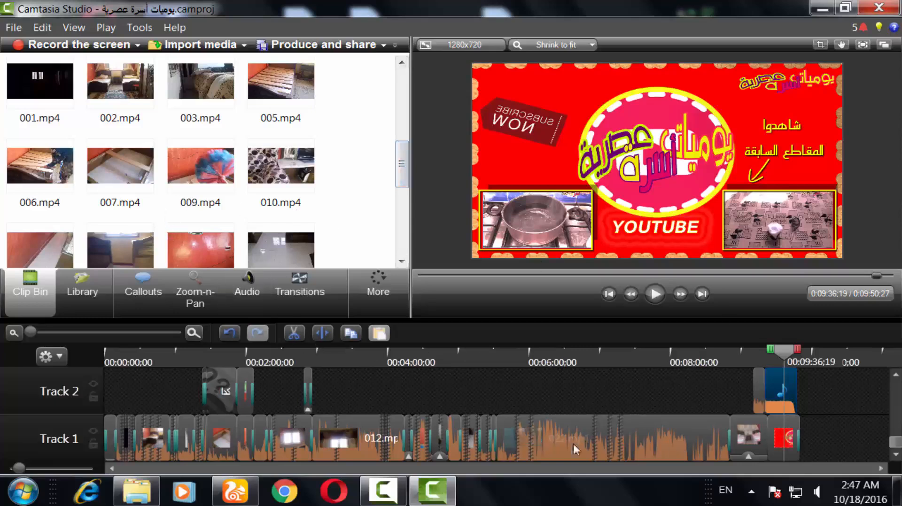
drag(574, 358, 730, 370)
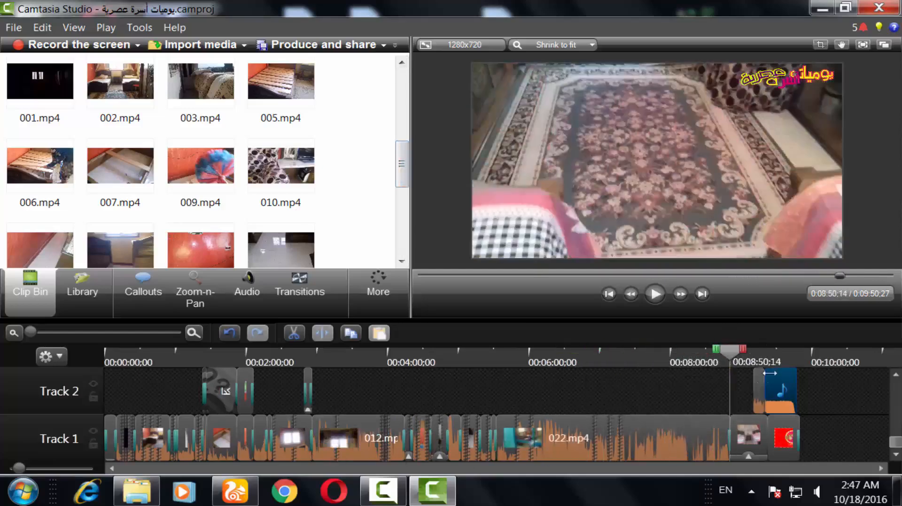
click(776, 357)
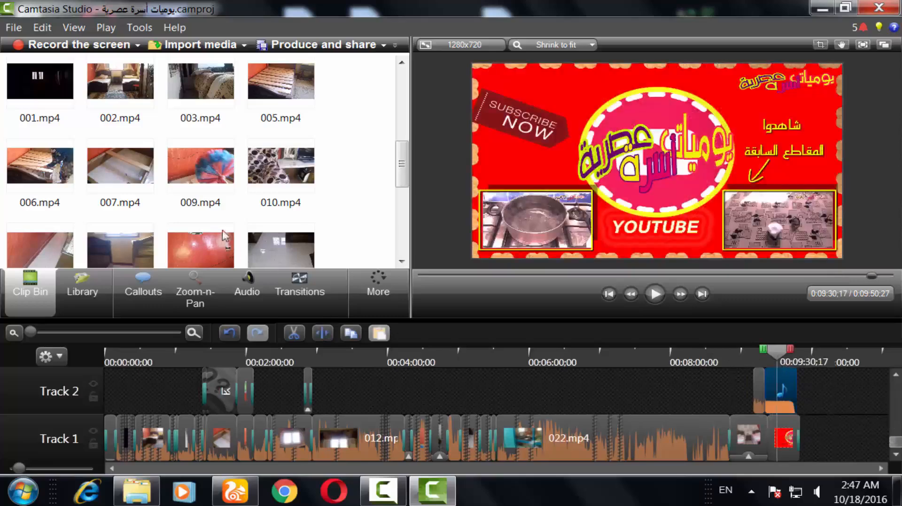
Add 010.mp4 from the clip bin onto Track 2 at about 6:40 in the timeline.
drag(272, 171, 567, 394)
click(576, 357)
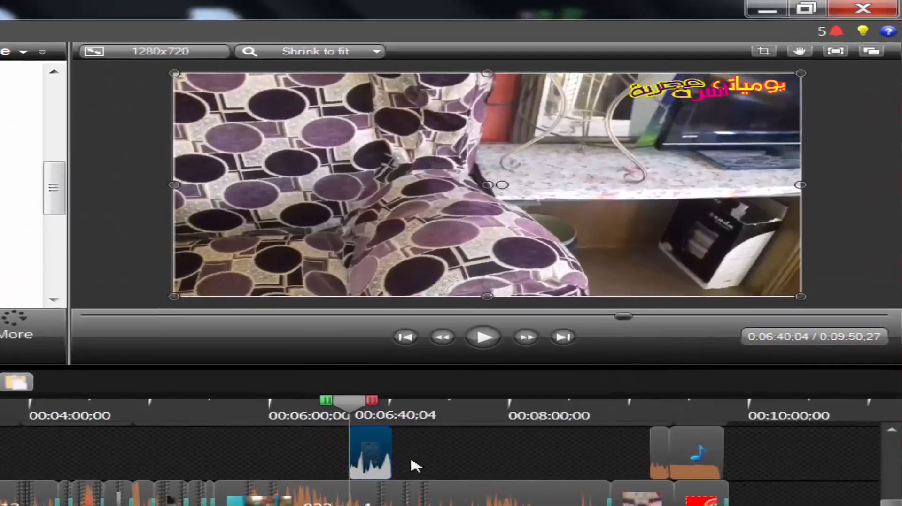
drag(423, 458, 495, 469)
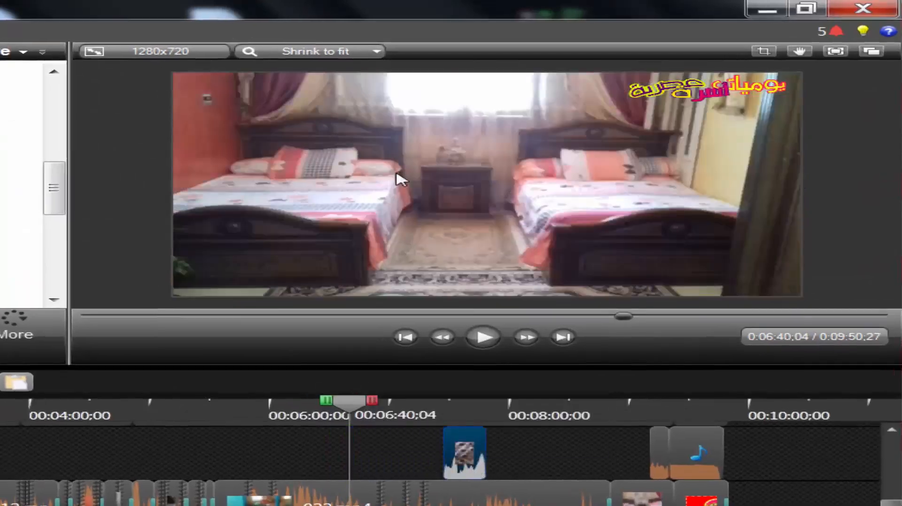
drag(465, 441, 348, 458)
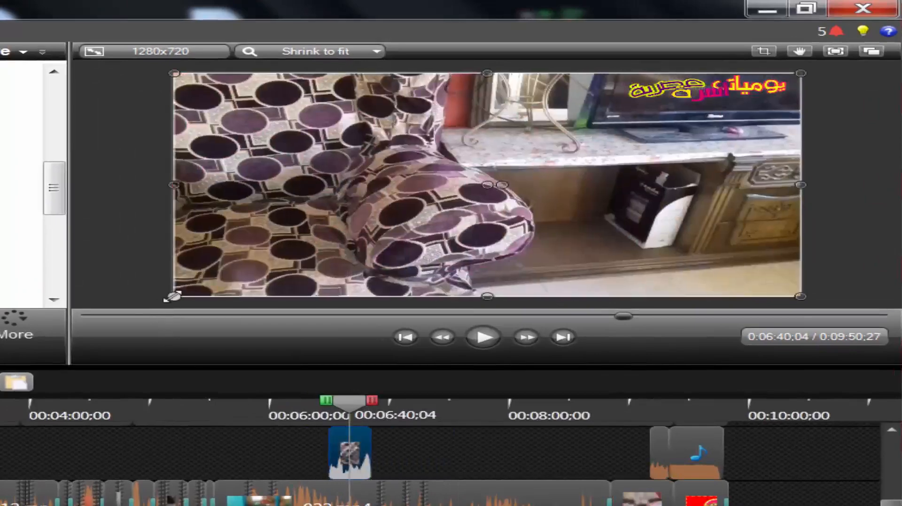
Shrink the 010.mp4 overlay into a small picture-in-picture and place it in the lower-left part of the frame.
drag(224, 287, 655, 264)
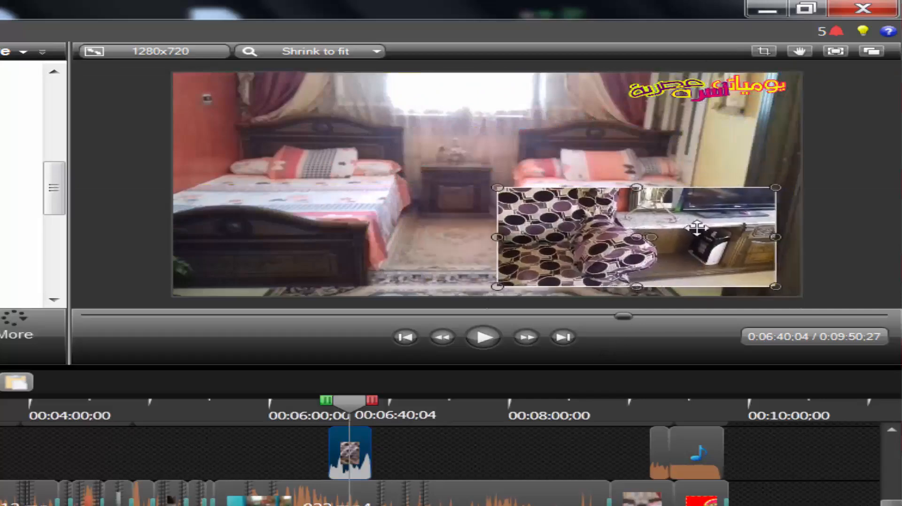
drag(765, 193, 720, 209)
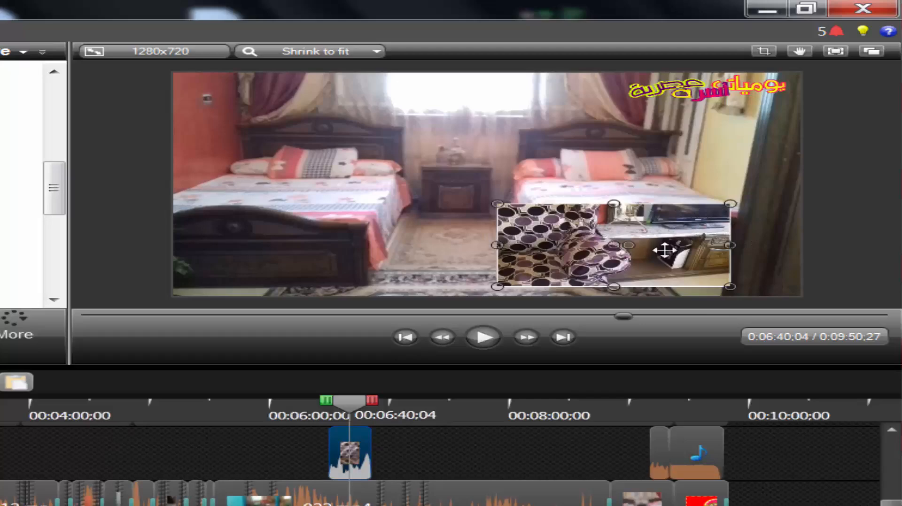
drag(656, 249, 359, 244)
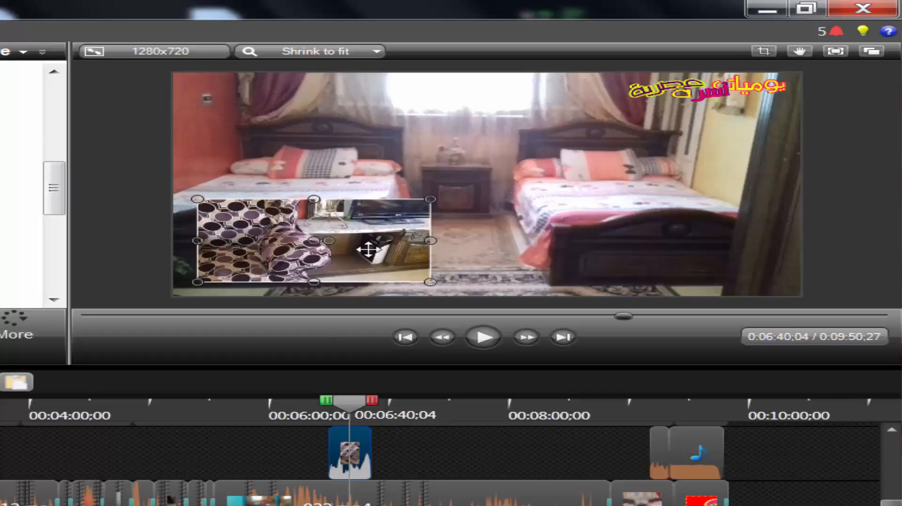
Play back the end screen and the picture-in-picture section of the timeline to preview them.
click(700, 415)
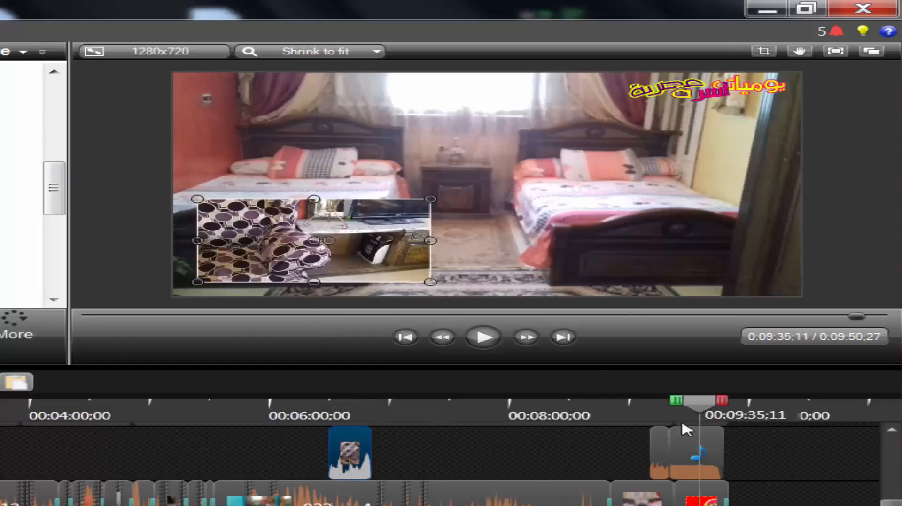
click(684, 437)
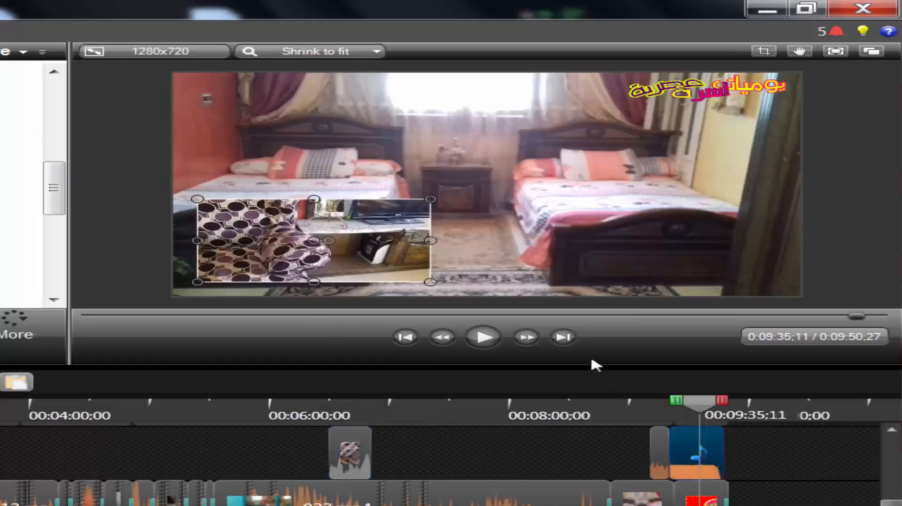
click(487, 344)
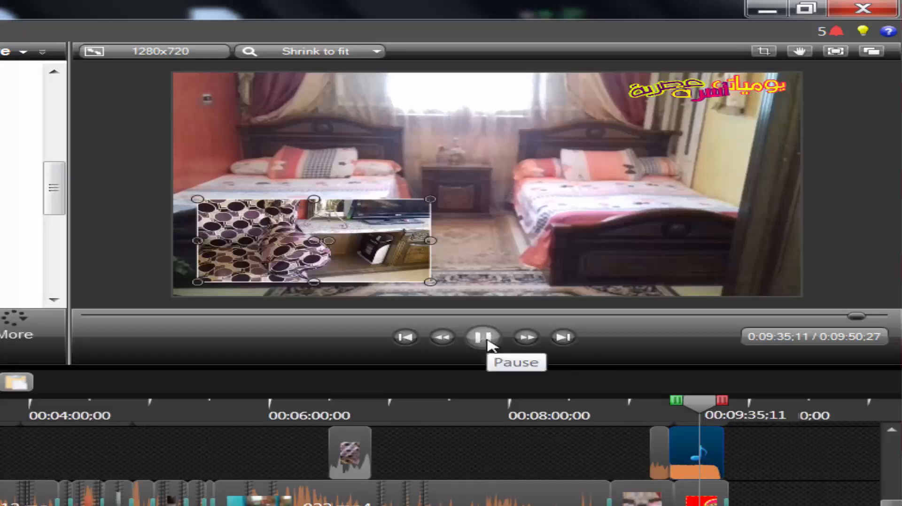
click(487, 344)
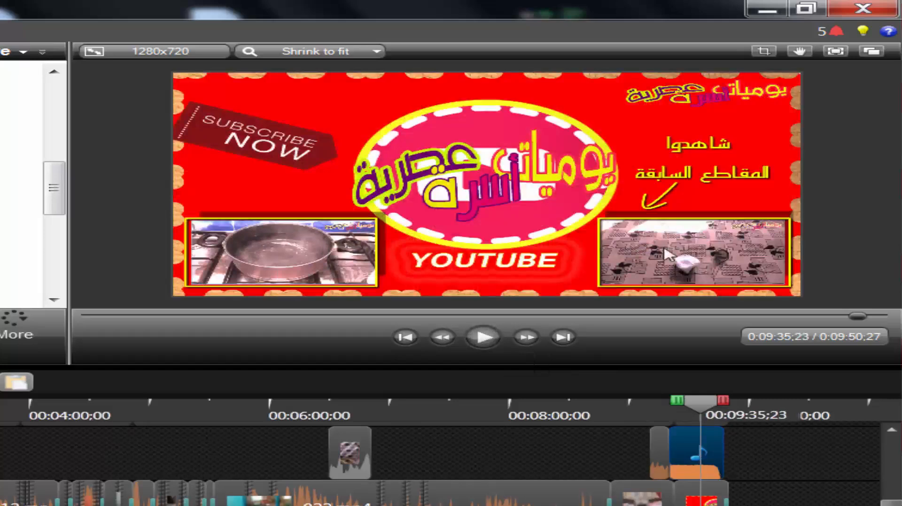
click(357, 416)
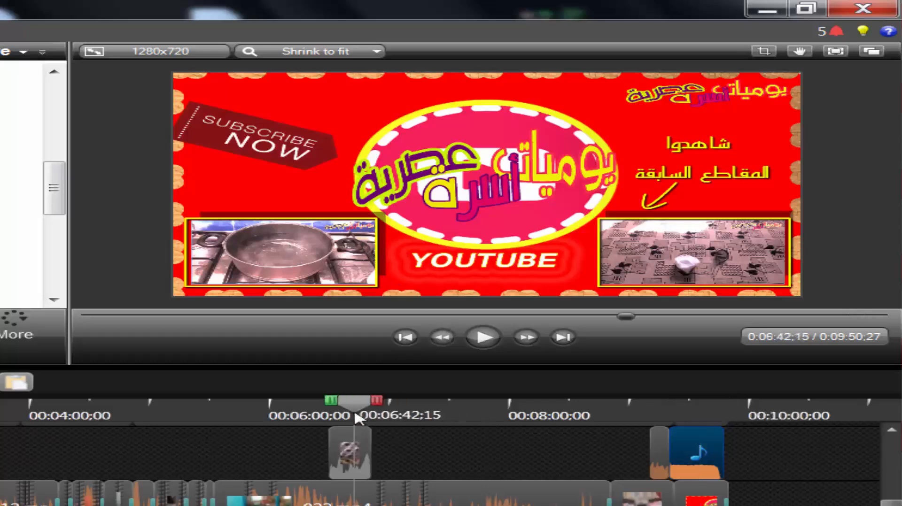
click(319, 418)
click(482, 337)
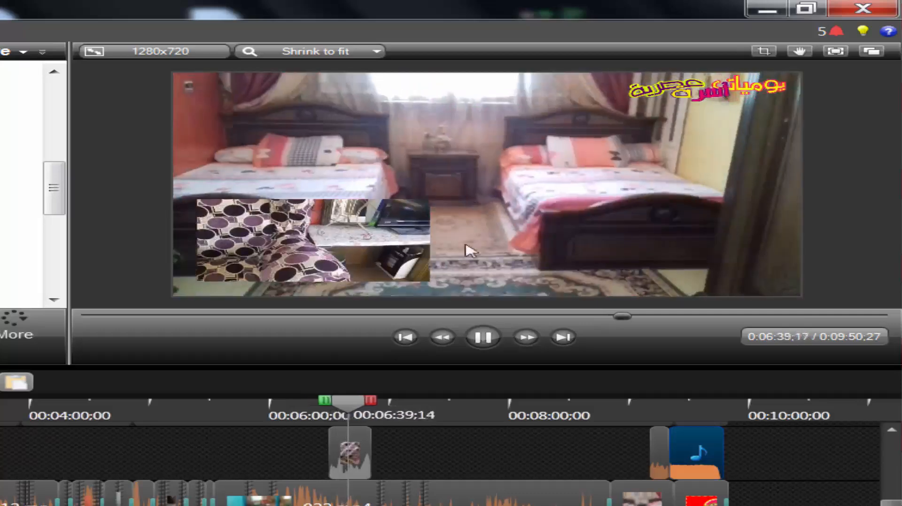
key(space)
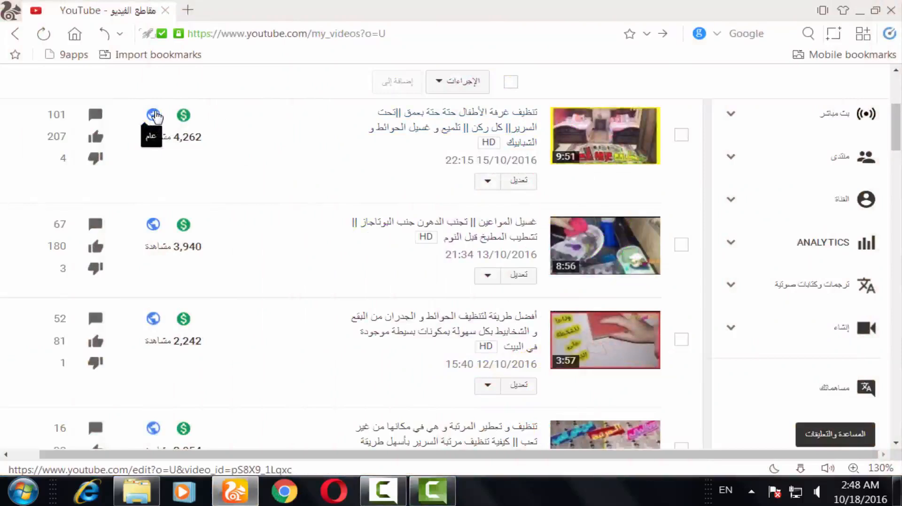
Open the annotations editor for the most recent uploaded video on the channel.
click(487, 183)
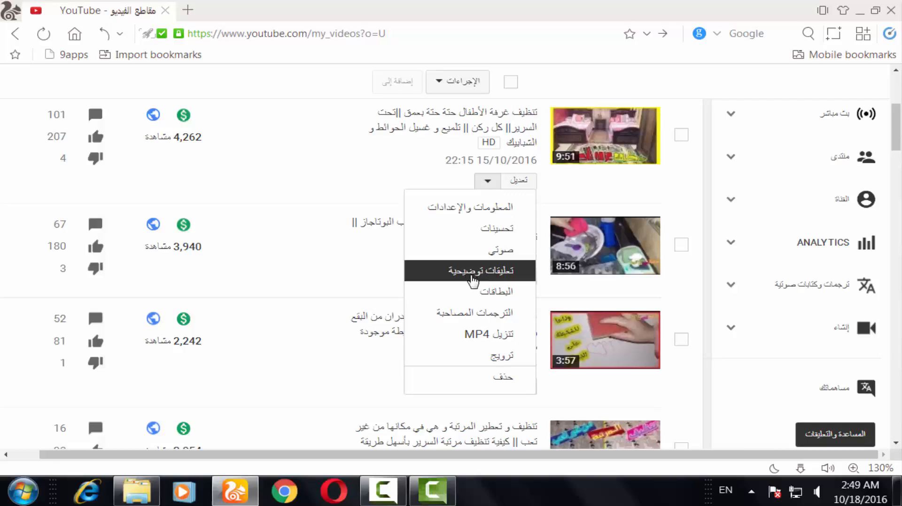
click(488, 182)
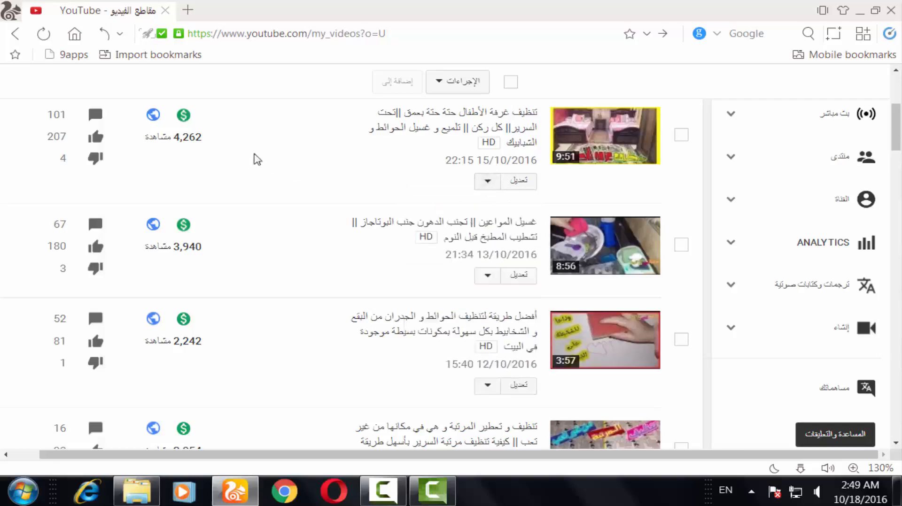
click(154, 115)
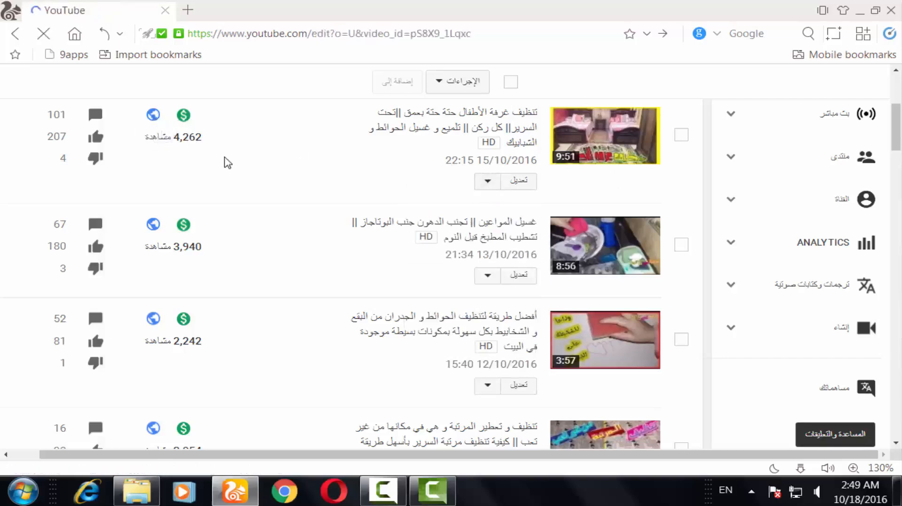
click(559, 148)
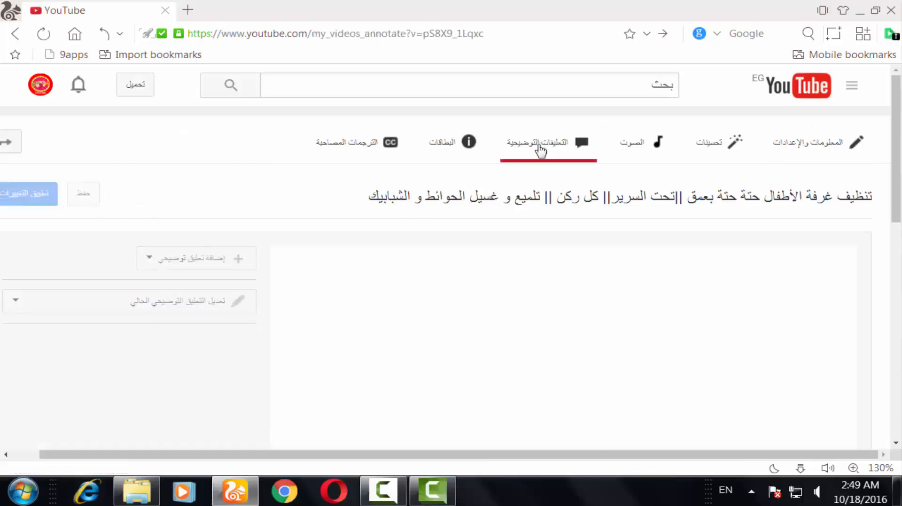
Add a speech bubble annotation at about 0:01 of the video and place it over the sunflower.
scroll(868, 211, down, 3)
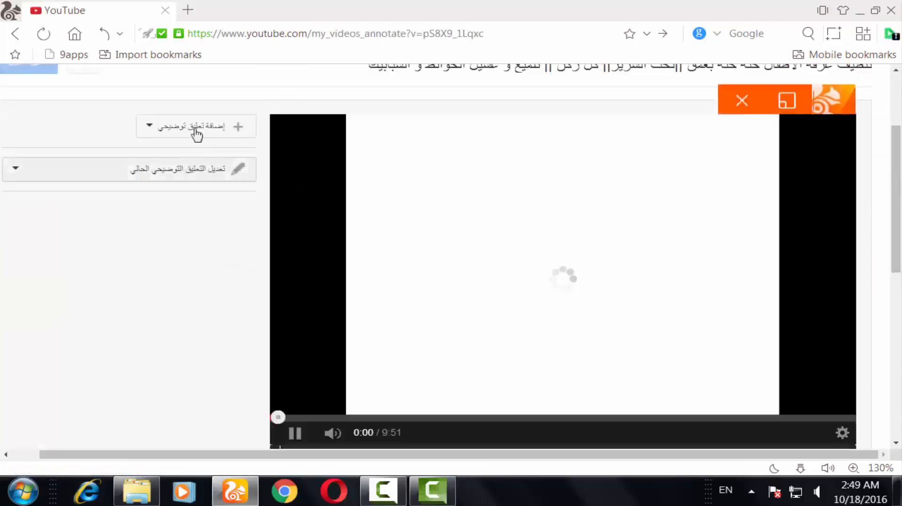
scroll(604, 334, down, 2)
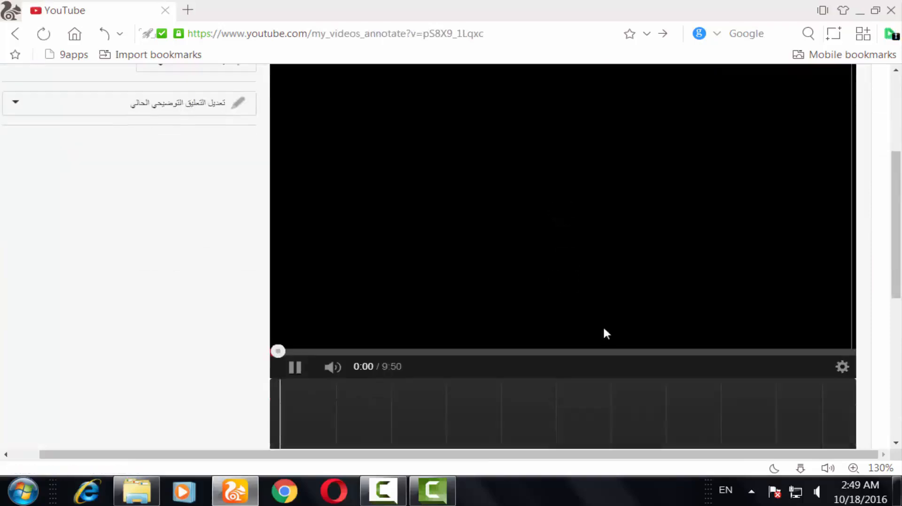
click(293, 372)
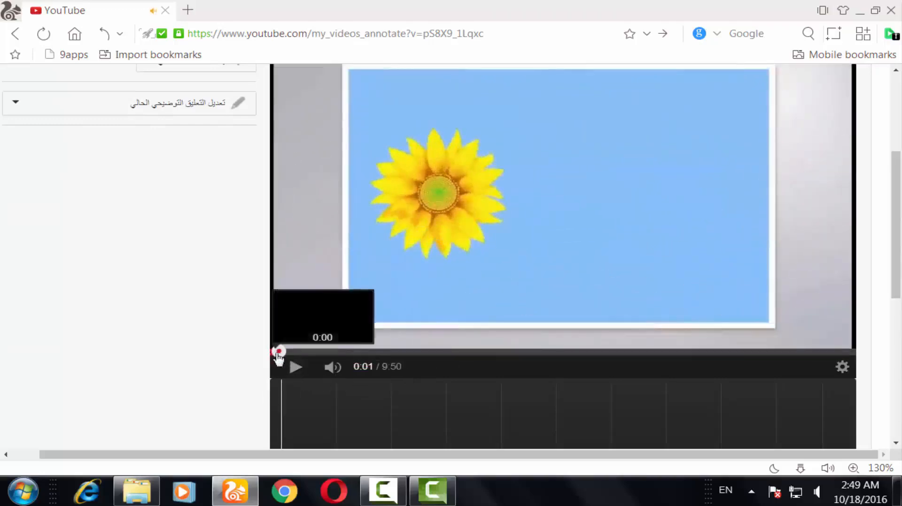
scroll(217, 244, up, 4)
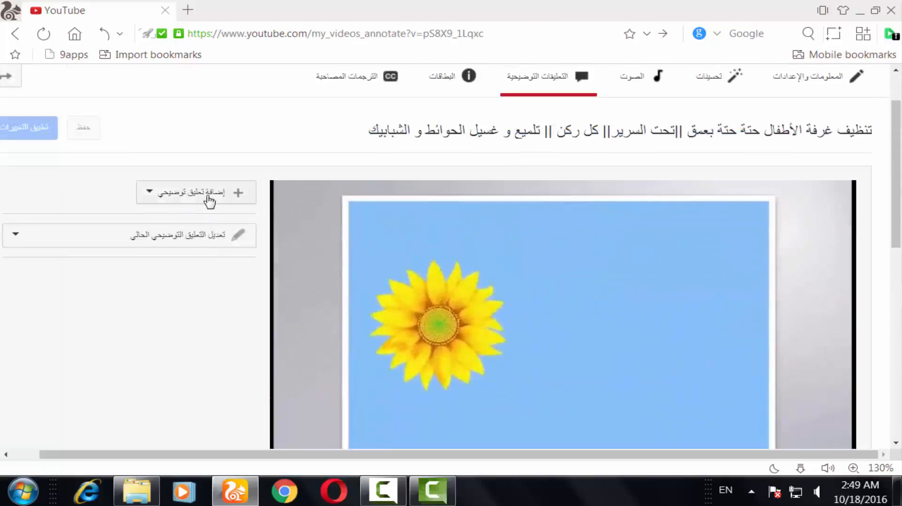
click(209, 202)
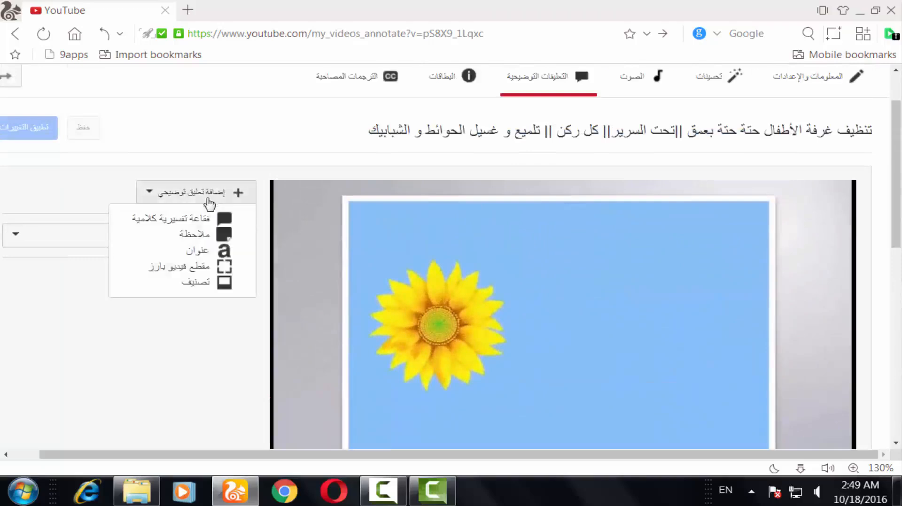
click(182, 223)
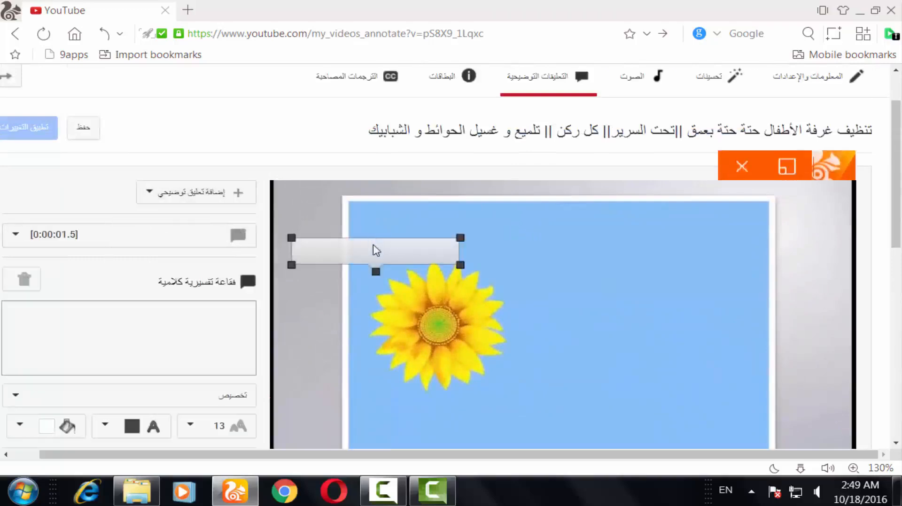
mouse_move(406, 258)
mouse_down()
mouse_move(702, 311)
mouse_move(441, 324)
mouse_move(493, 319)
mouse_up()
Enter the bubble text اشتركوا بالقناة, then narrow the bubble and move it to the right of the sunflower.
click(216, 317)
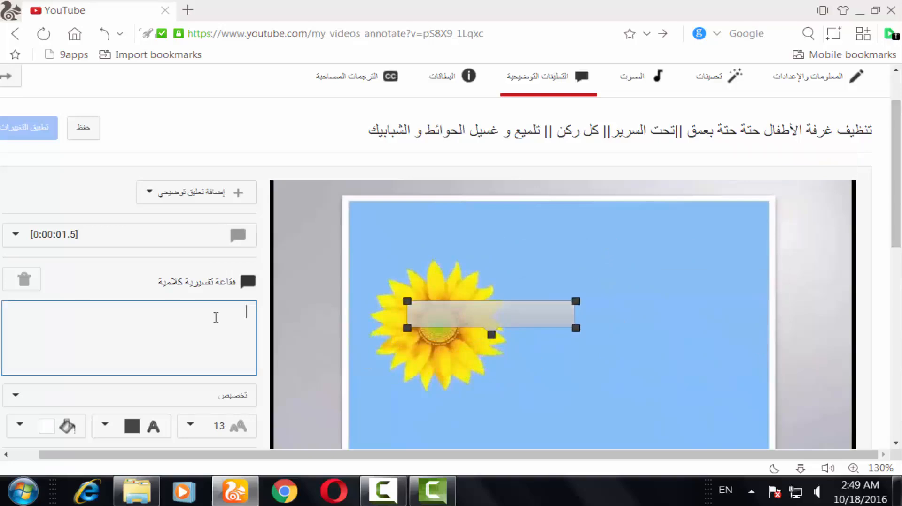
key(alt+shift)
text(اشتركوا بالقناة)
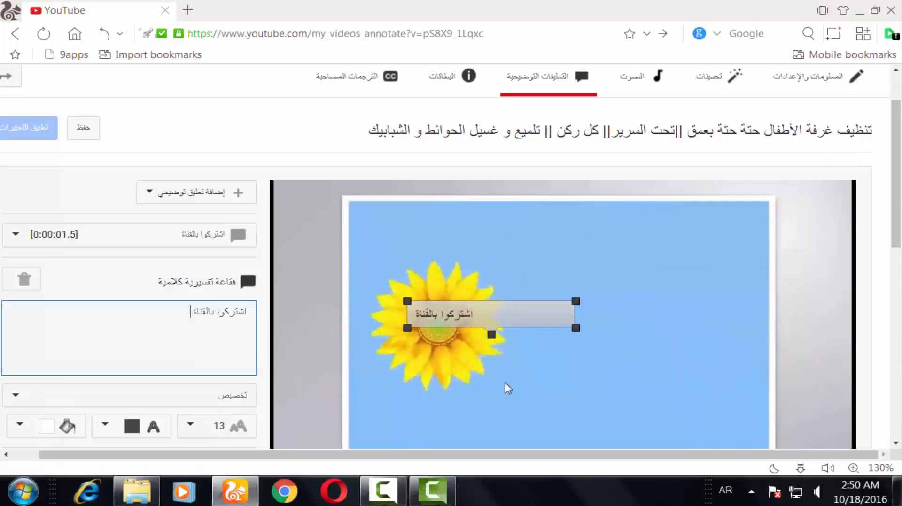
drag(575, 329, 545, 331)
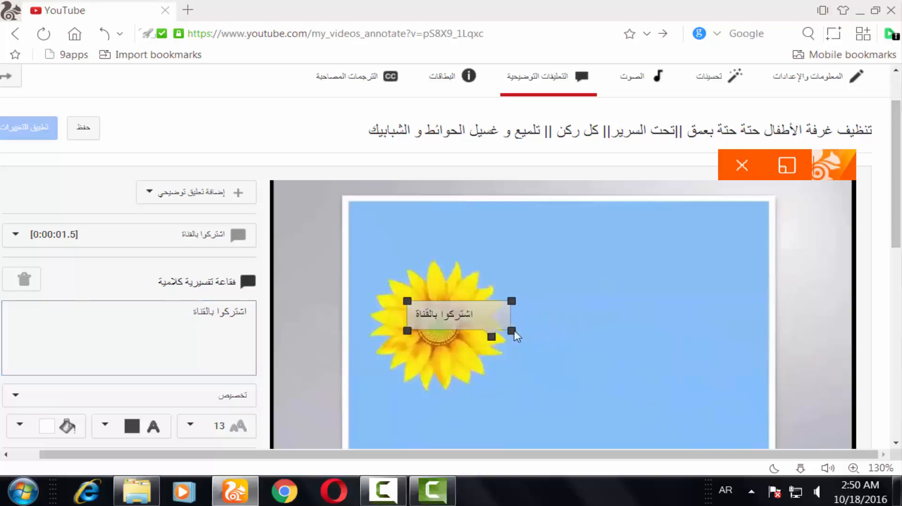
mouse_move(480, 345)
mouse_down()
mouse_move(410, 404)
mouse_move(620, 362)
mouse_move(612, 357)
mouse_up()
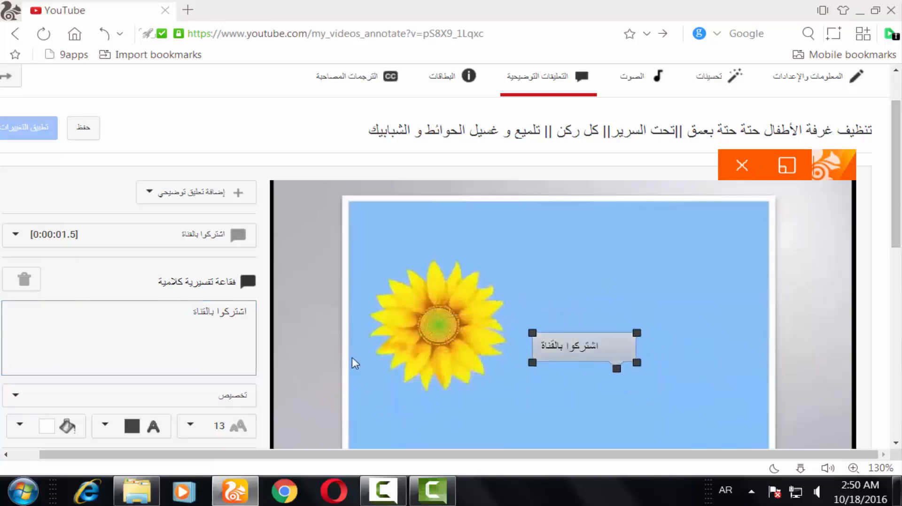
Set the speech bubble's background colour to yellow.
scroll(351, 357, down, 3)
click(121, 297)
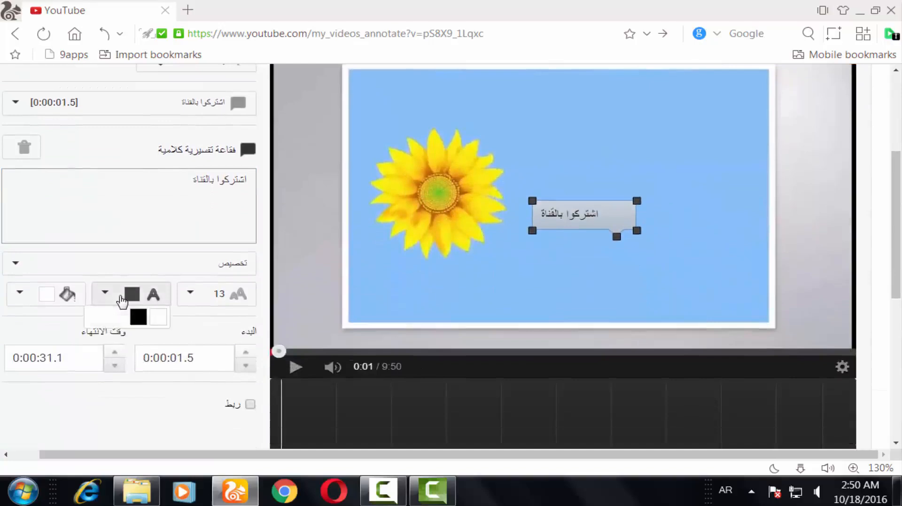
click(63, 296)
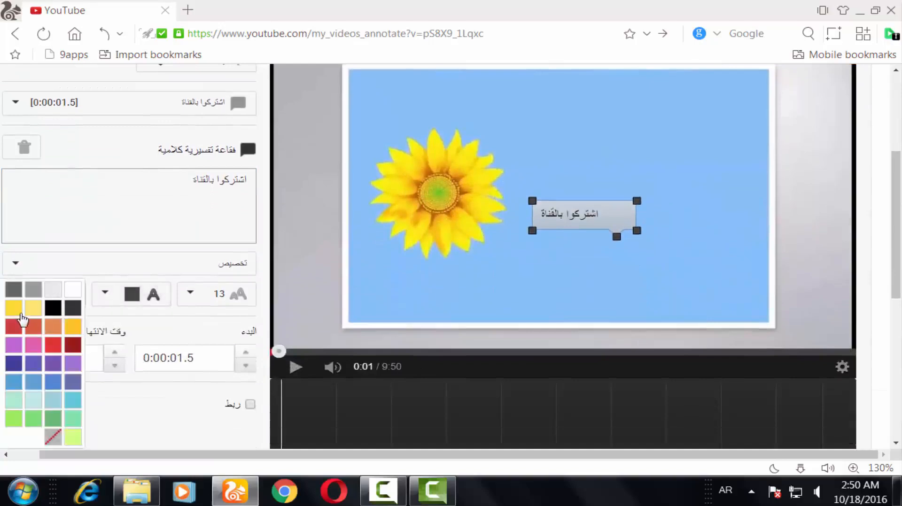
click(19, 310)
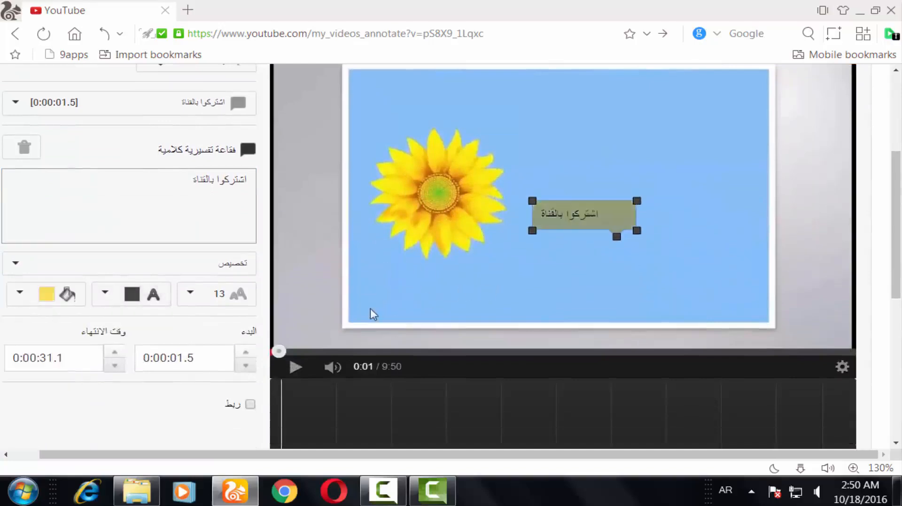
scroll(338, 317, up, 4)
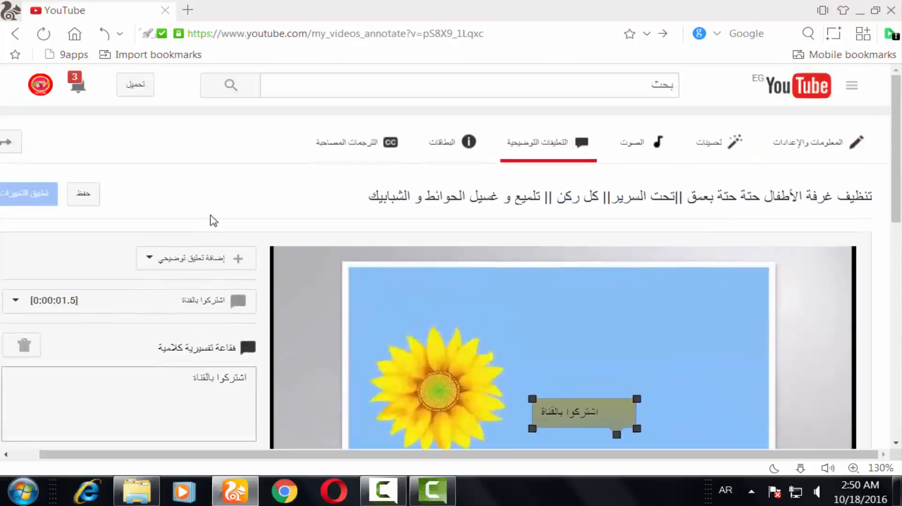
scroll(242, 324, down, 5)
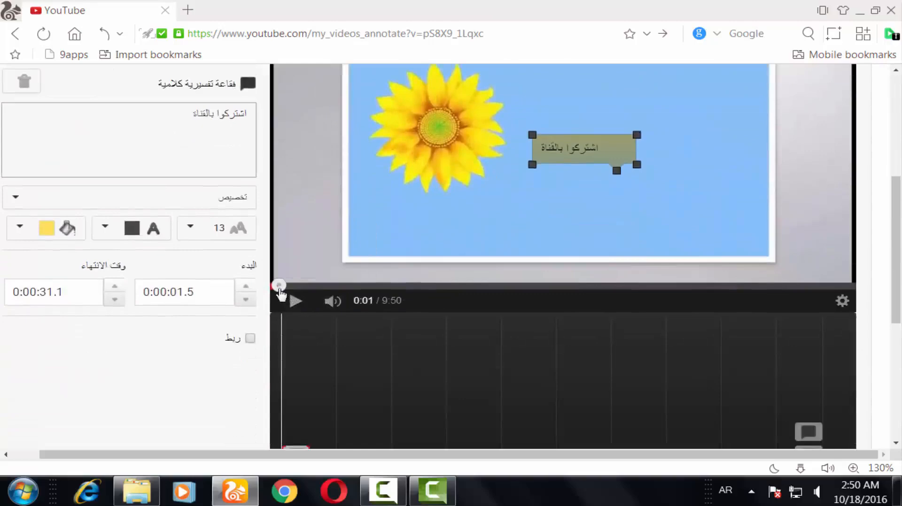
Add a second speech bubble annotation near the end of the video and size it over the left end-screen thumbnail.
drag(280, 289, 830, 315)
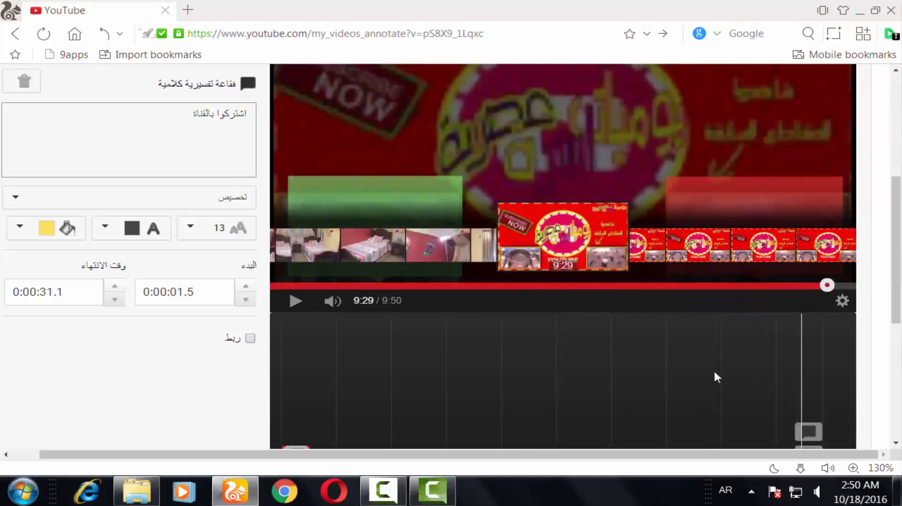
drag(826, 285, 830, 285)
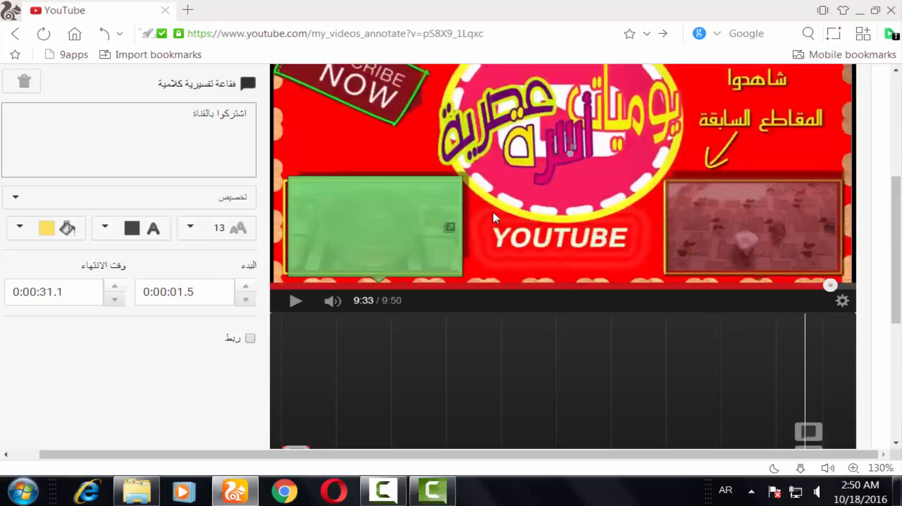
scroll(463, 228, up, 1)
scroll(463, 228, up, 3)
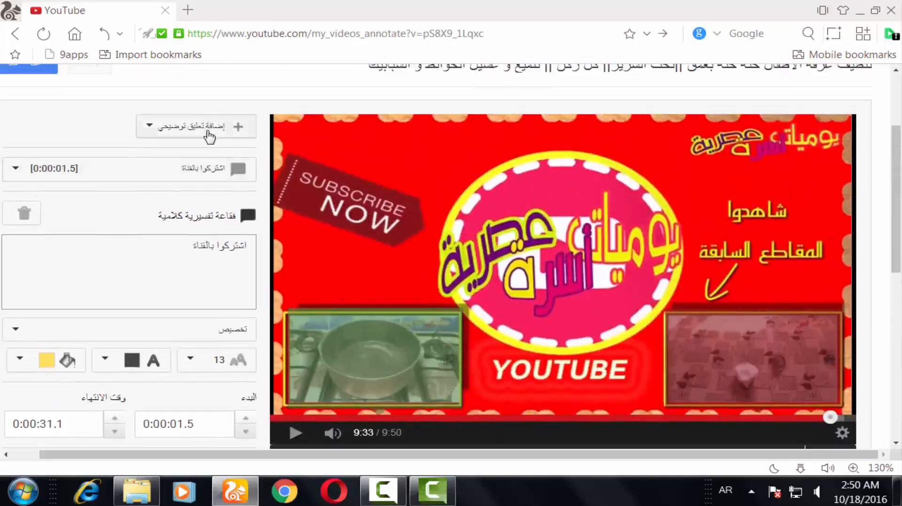
click(207, 131)
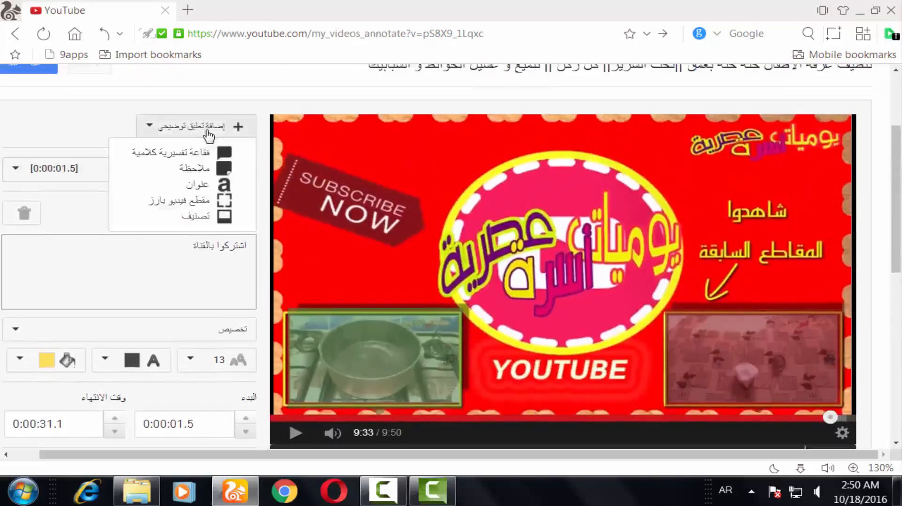
click(199, 155)
drag(462, 201, 462, 245)
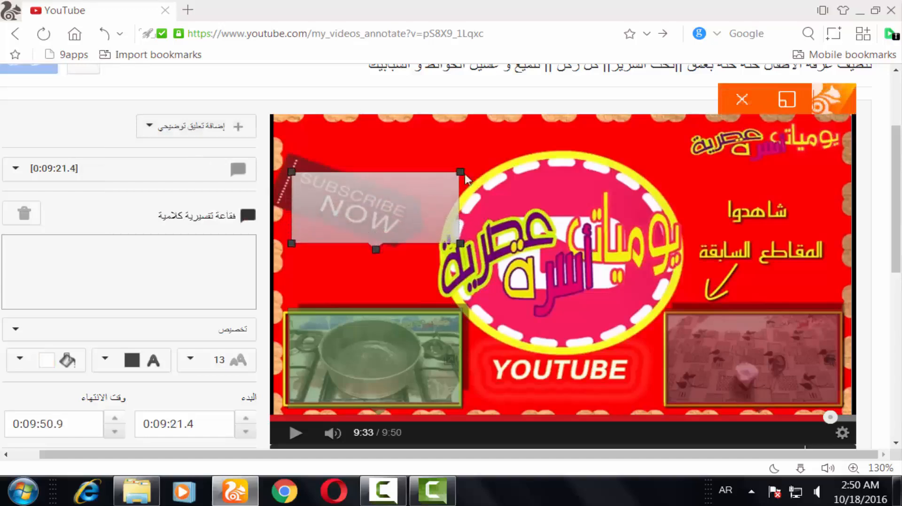
mouse_move(461, 170)
mouse_down()
mouse_move(460, 159)
mouse_move(428, 155)
mouse_move(460, 158)
mouse_up()
mouse_move(395, 193)
mouse_down()
mouse_move(407, 257)
mouse_move(389, 354)
mouse_up()
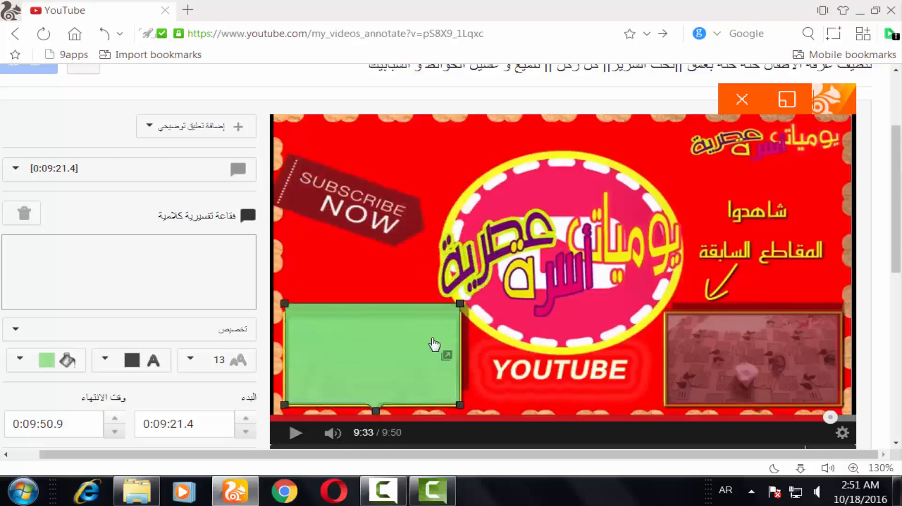
Move the new bubble onto the central YOUTUBE box and dismiss the Windows colour-scheme prompt.
scroll(394, 322, down, 1)
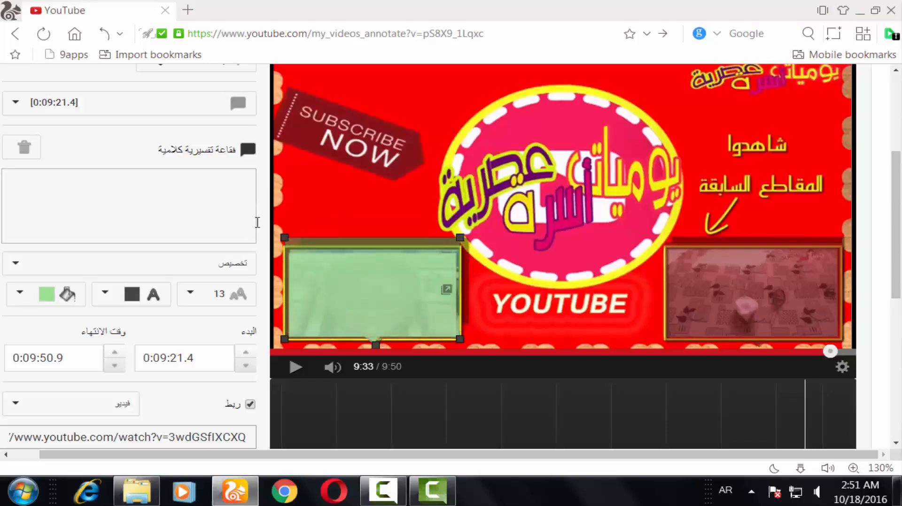
scroll(244, 254, down, 1)
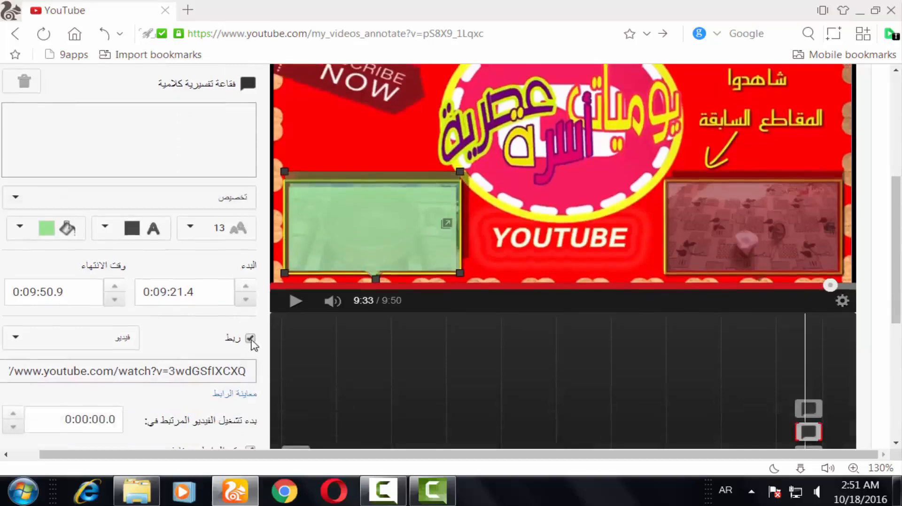
mouse_move(366, 241)
mouse_down()
mouse_move(528, 187)
mouse_move(553, 206)
mouse_move(559, 241)
mouse_up()
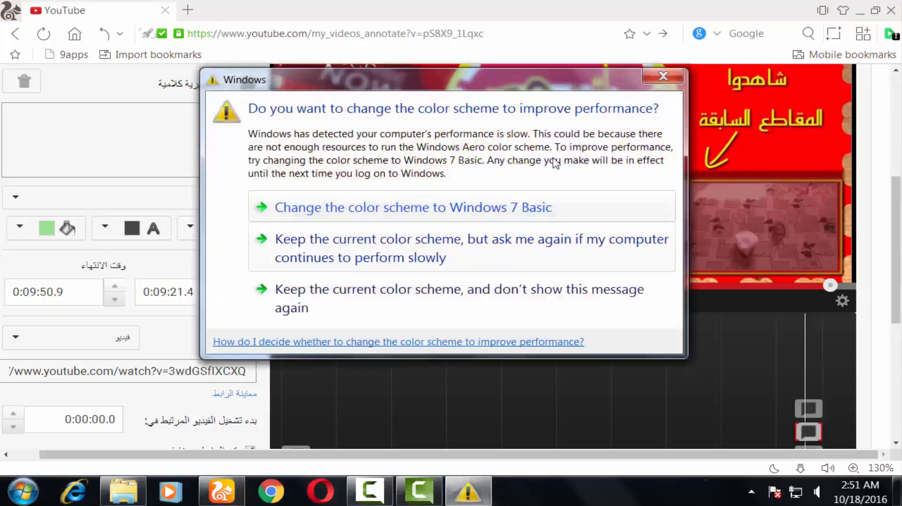
click(669, 76)
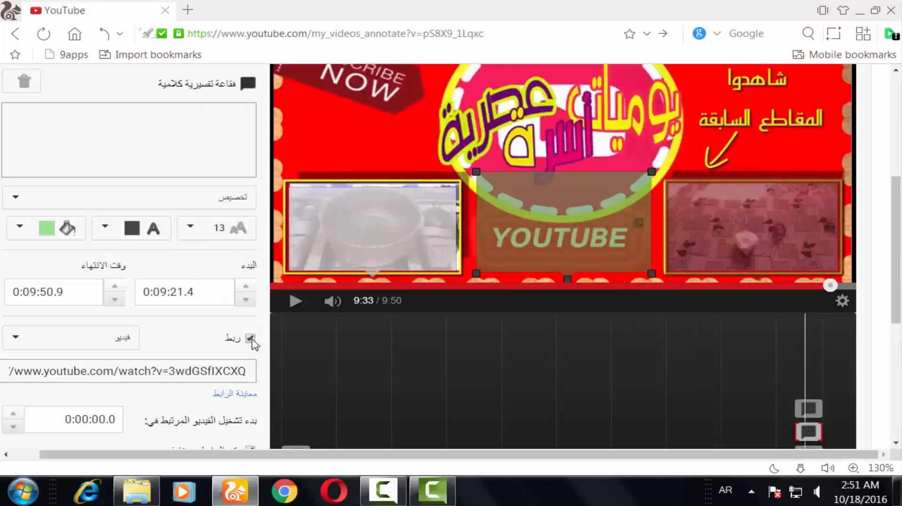
Open the video manager in a new tab and open the edit page of the stove-cleaning video.
scroll(118, 254, up, 5)
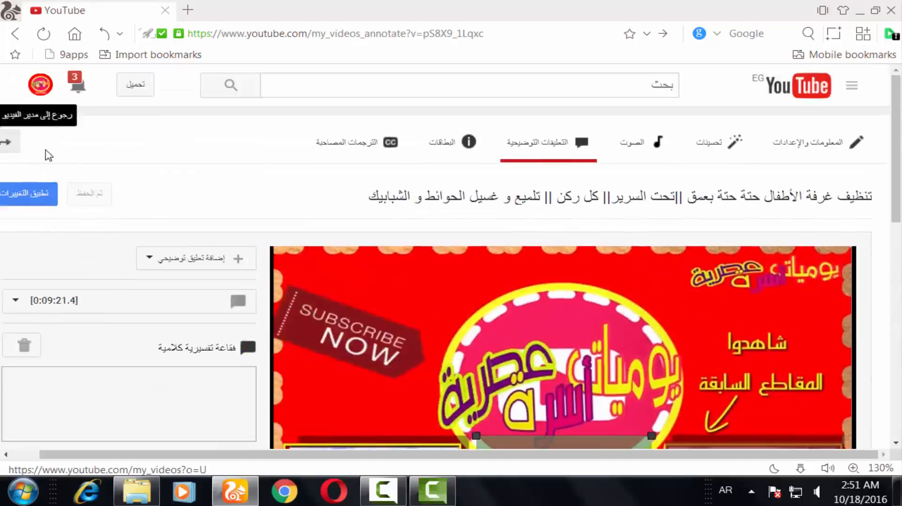
right_click(48, 155)
click(51, 155)
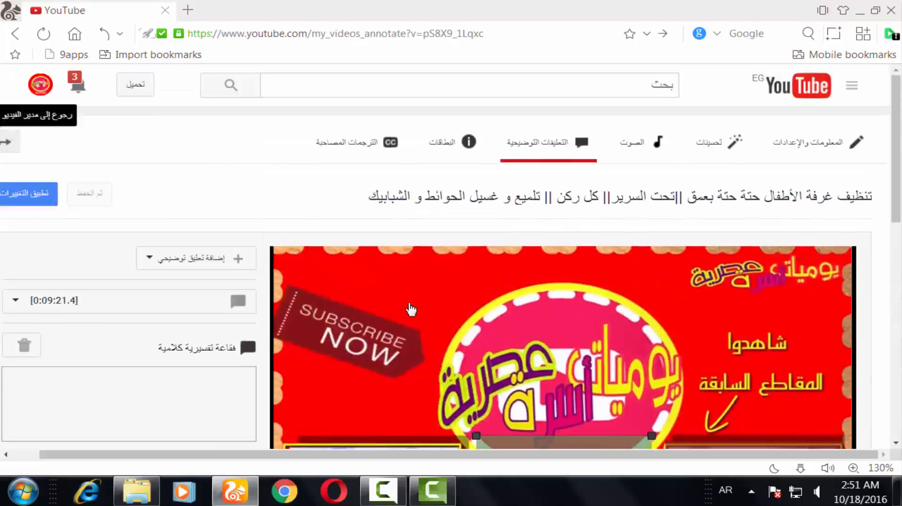
scroll(471, 219, down, 10)
scroll(472, 219, up, 2)
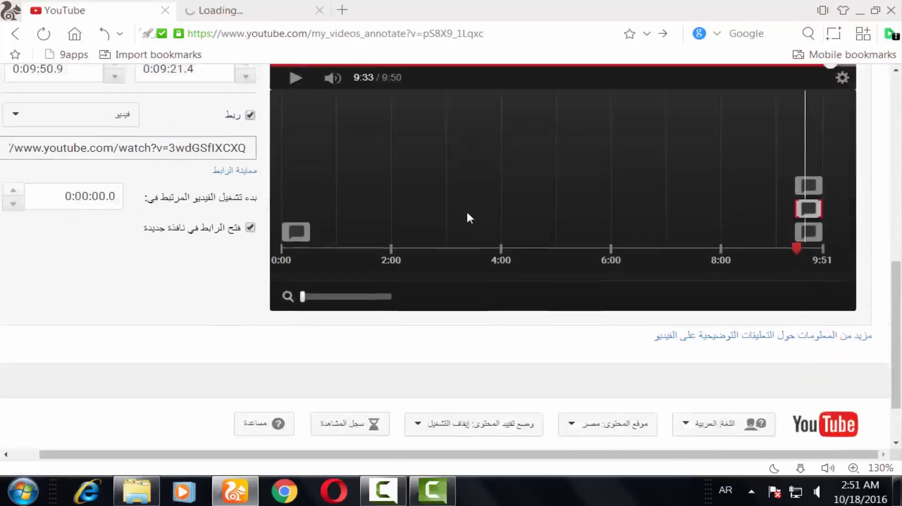
scroll(373, 144, up, 2)
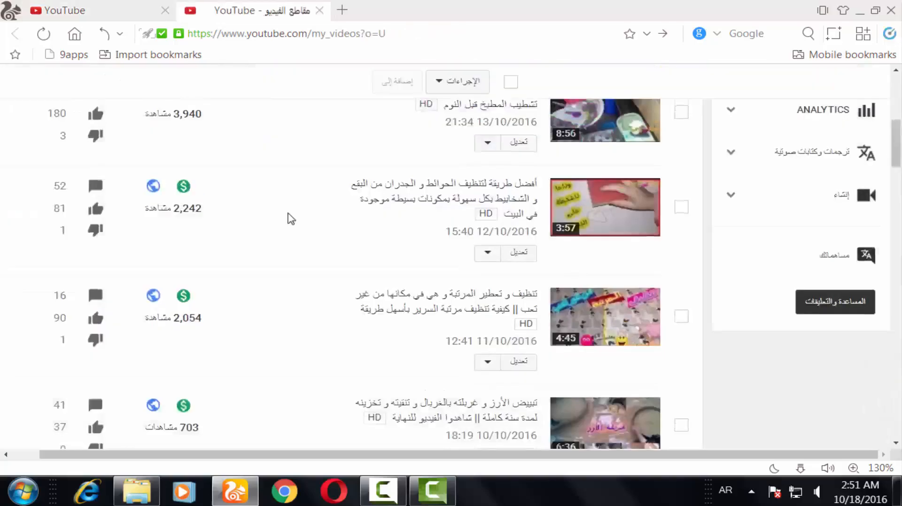
scroll(288, 214, down, 2)
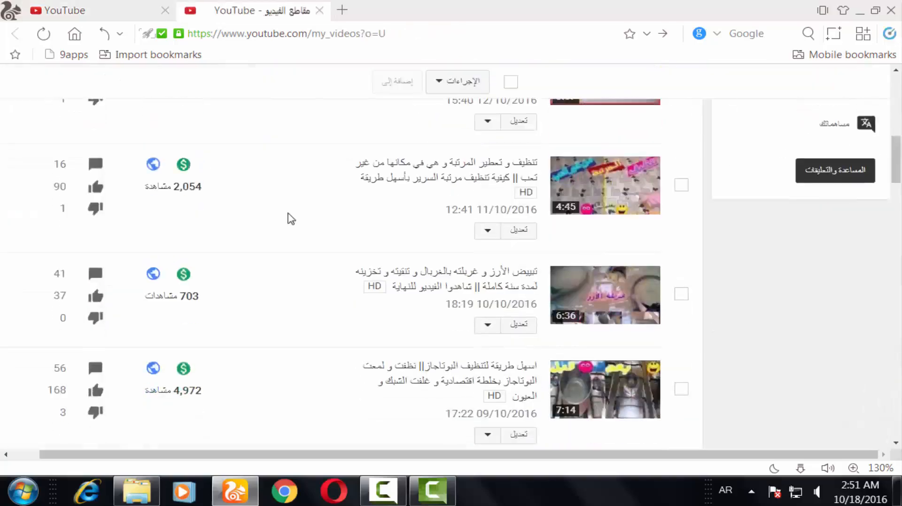
scroll(287, 217, down, 3)
click(153, 239)
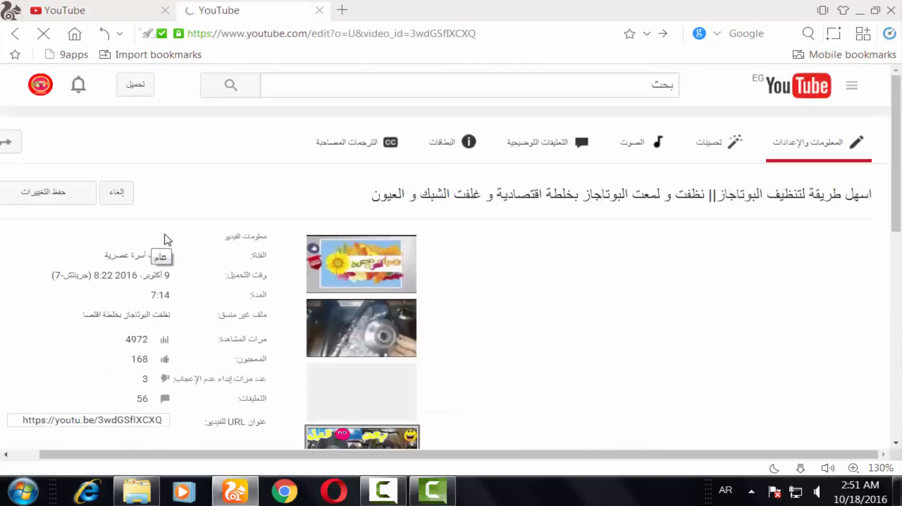
scroll(141, 263, down, 5)
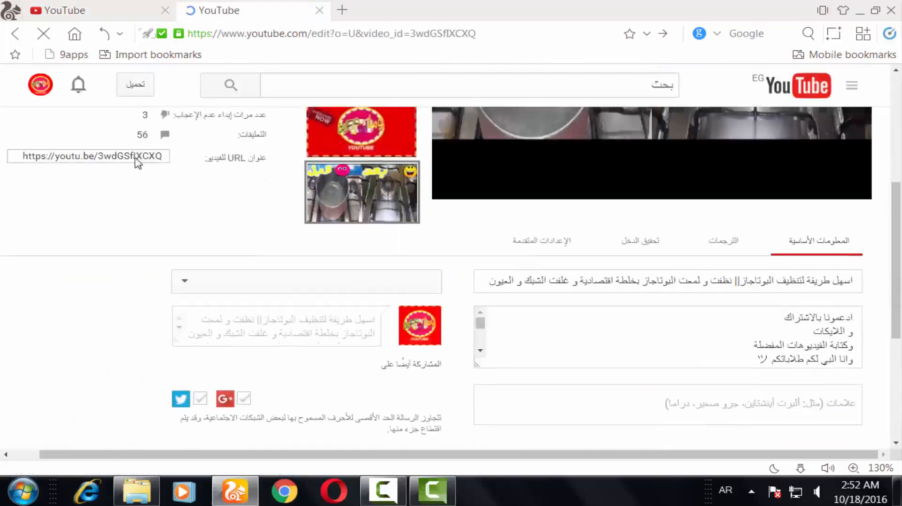
click(124, 160)
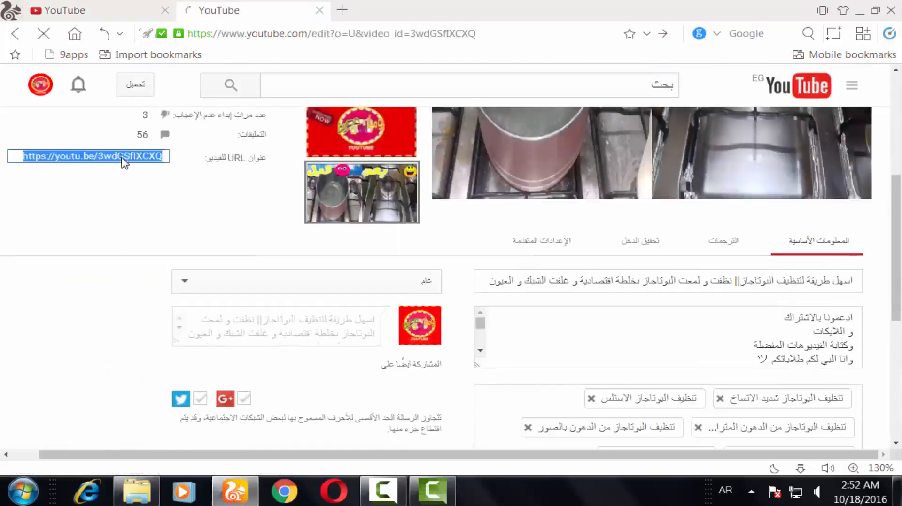
right_click(125, 162)
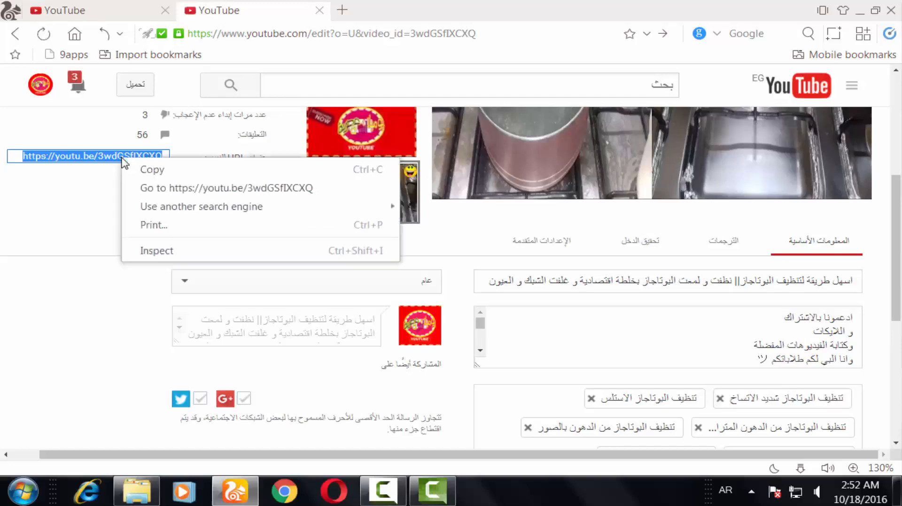
click(141, 170)
Paste the copied URL into the end-screen bubble's video link field in the annotations editor.
click(126, 7)
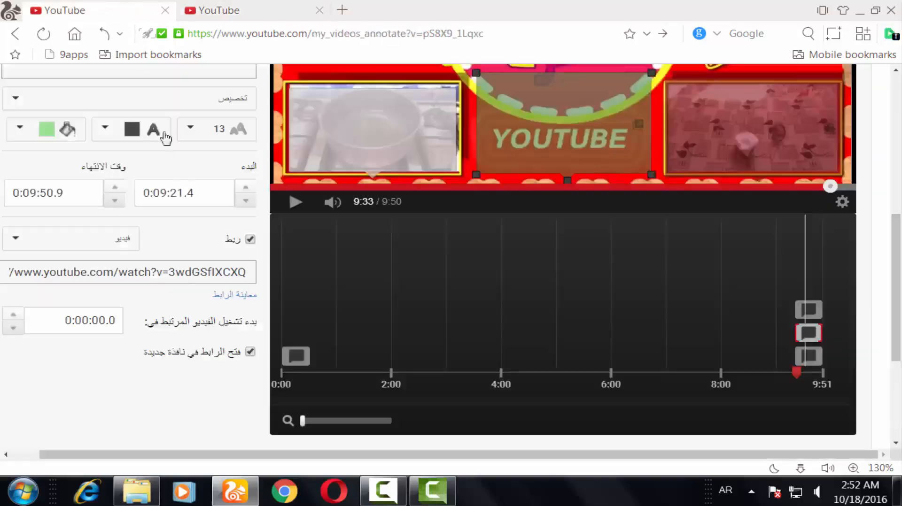
triple_click(148, 273)
right_click(147, 273)
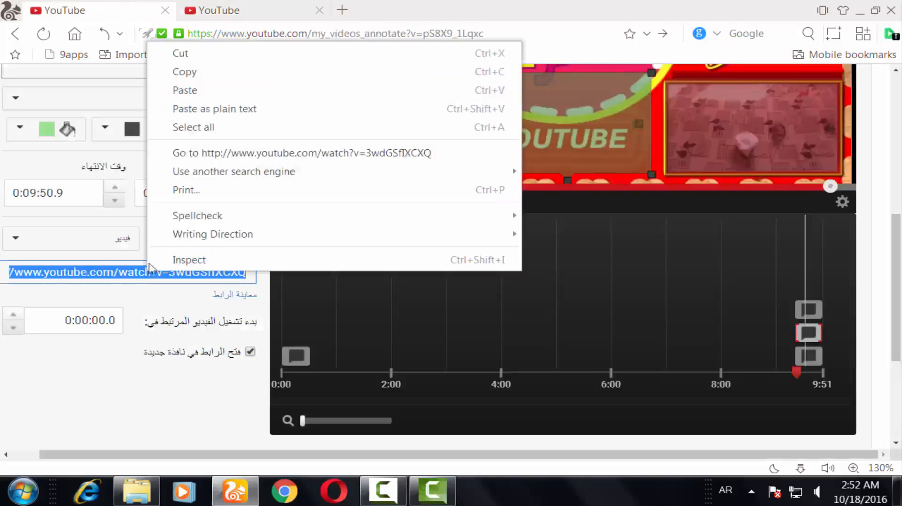
click(211, 93)
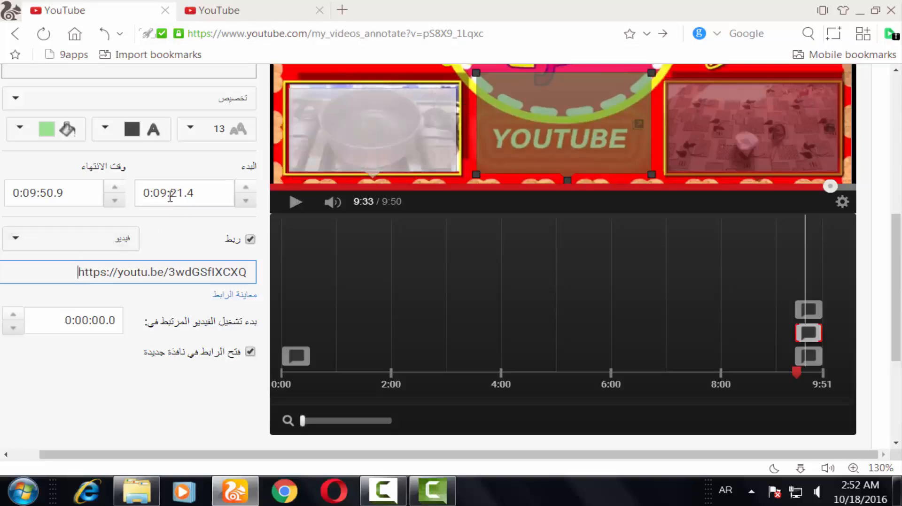
click(822, 314)
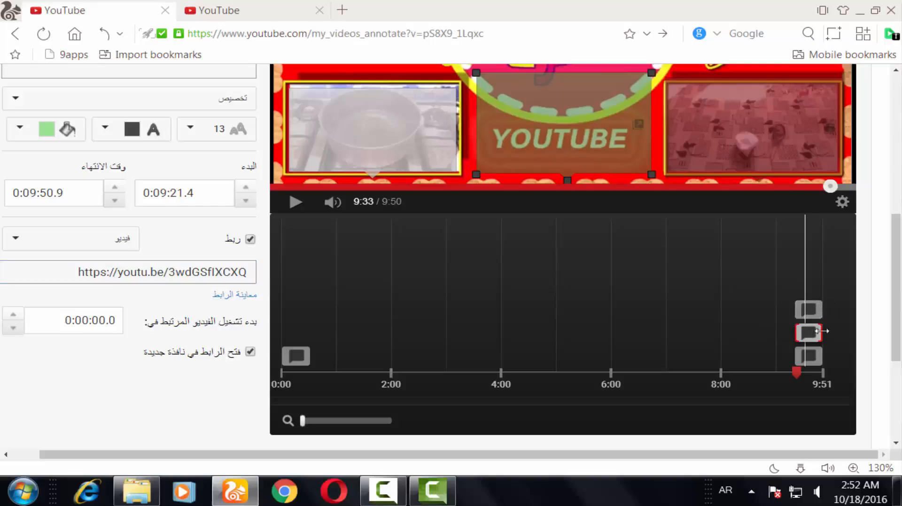
mouse_move(819, 334)
mouse_down()
mouse_move(801, 331)
mouse_move(836, 341)
mouse_move(796, 335)
mouse_up()
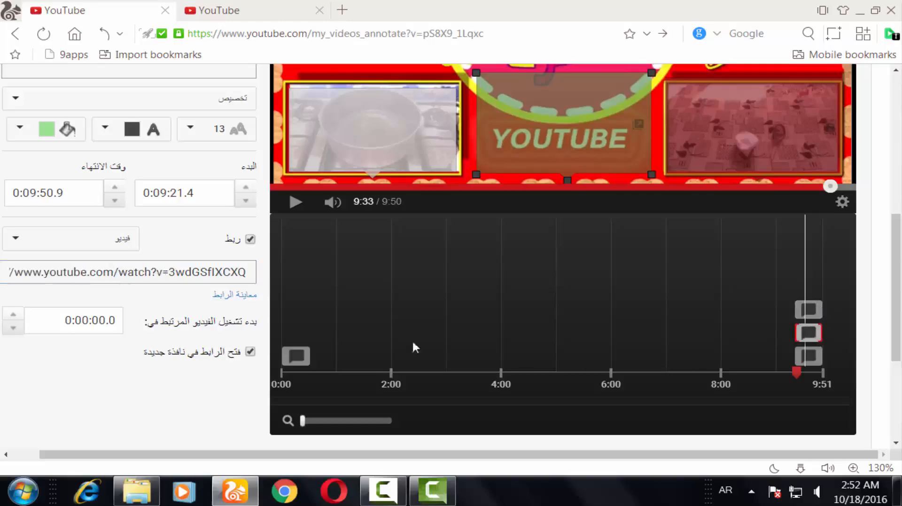
Switch to the linked video's tab and preview it near its end.
scroll(174, 245, up, 5)
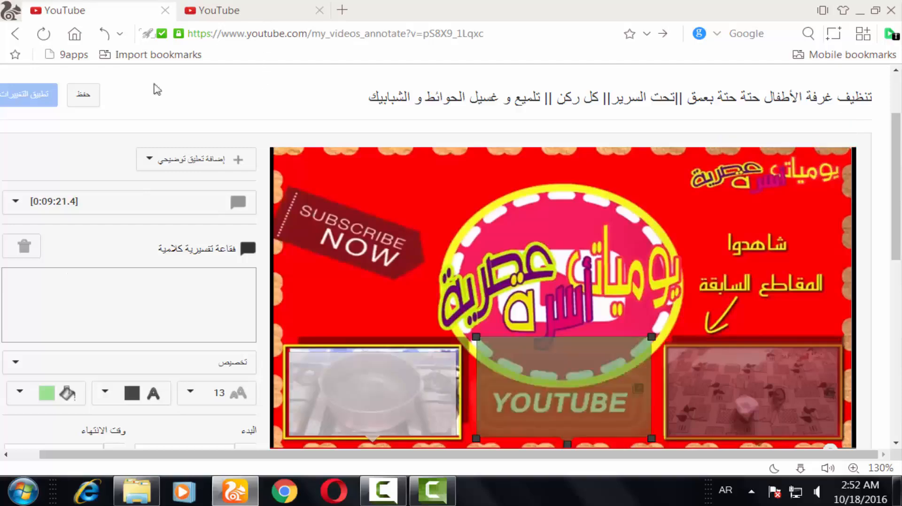
scroll(442, 378, down, 4)
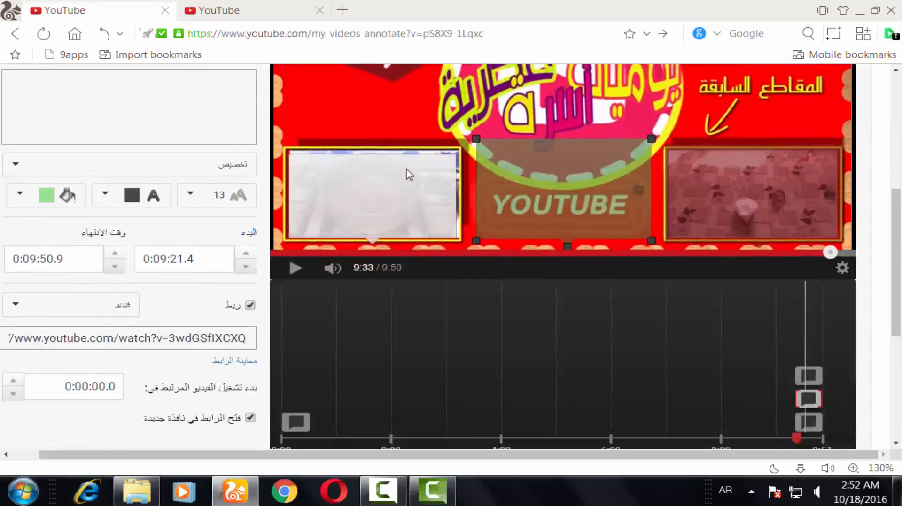
scroll(405, 175, up, 6)
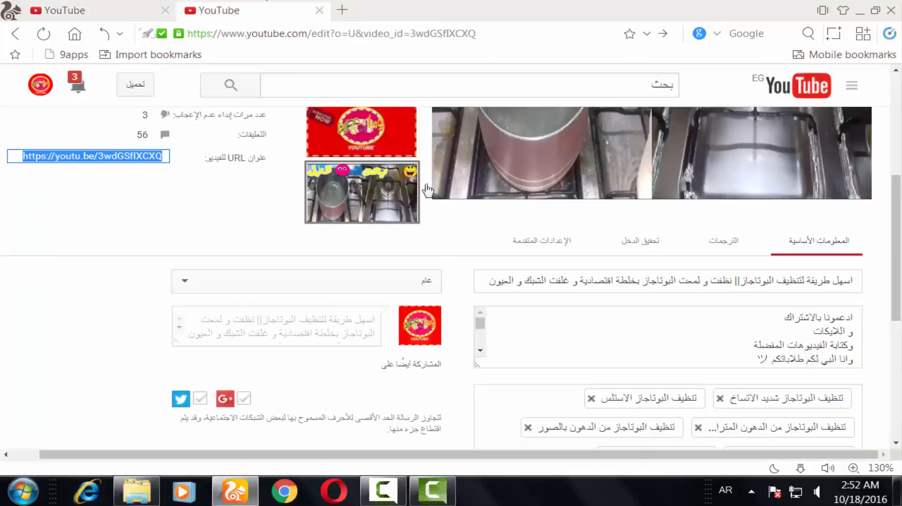
scroll(660, 298, up, 4)
click(660, 298)
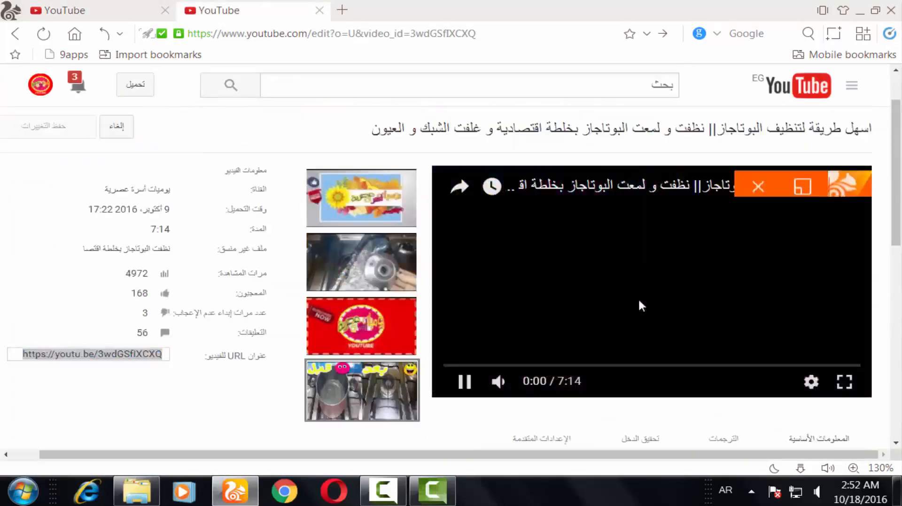
click(836, 367)
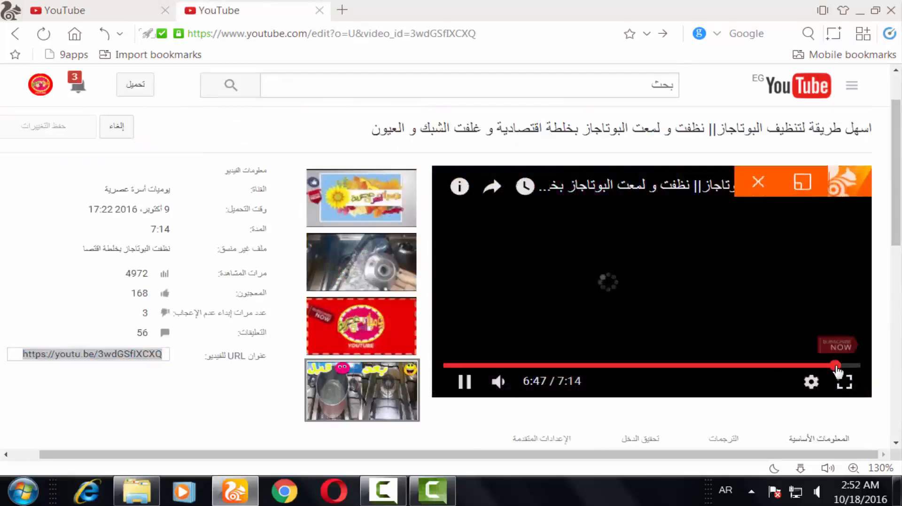